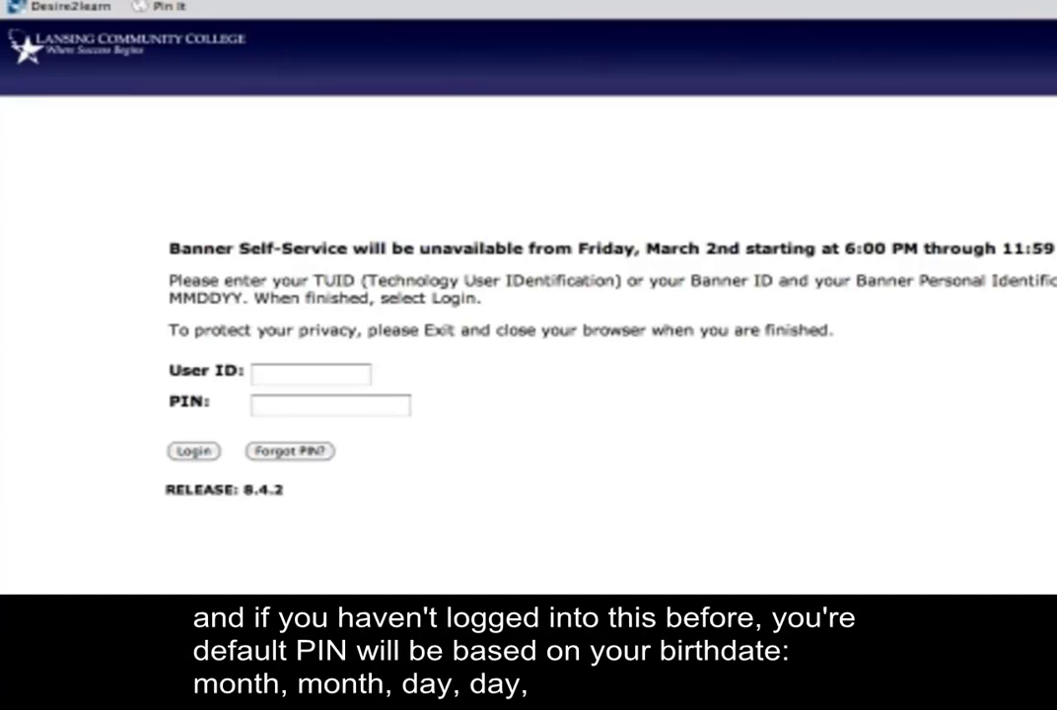
Sign in to Banner Self-Service with the student's user ID and PIN
{"action": "left_click", "coordinate": [344, 376]}
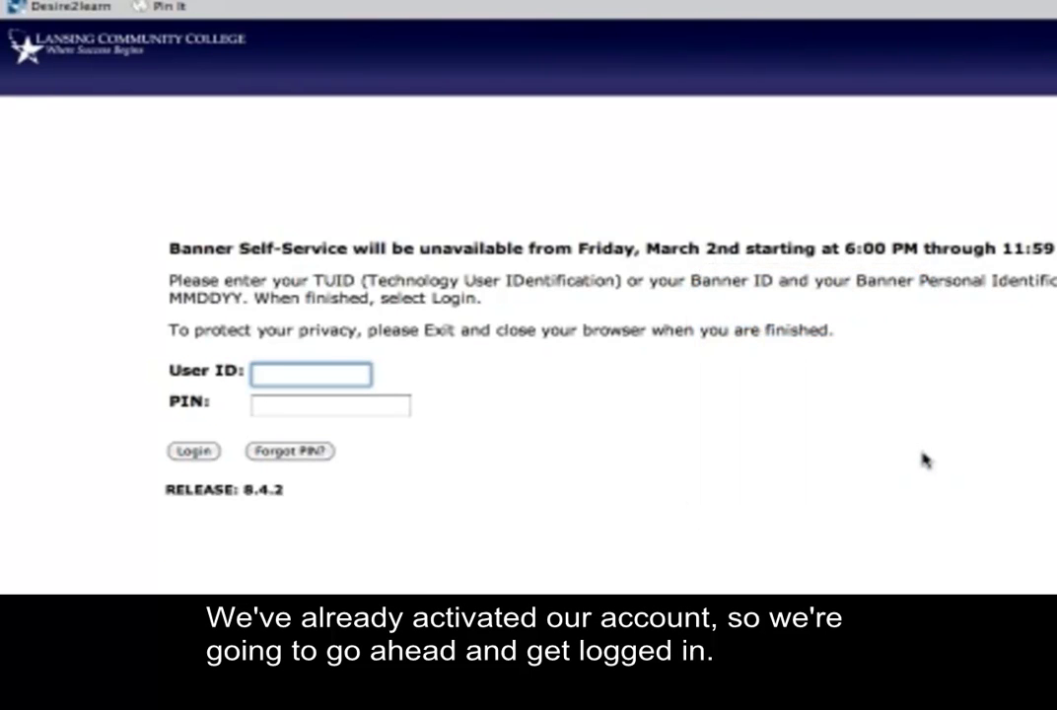
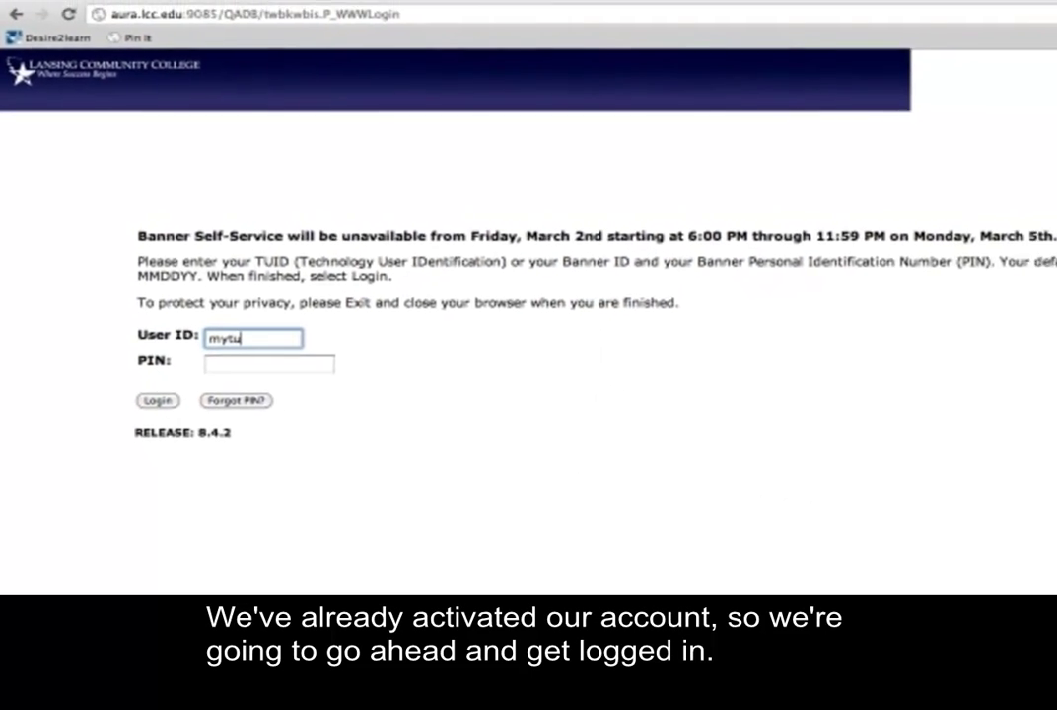
{"action": "key", "text": "Tab"}
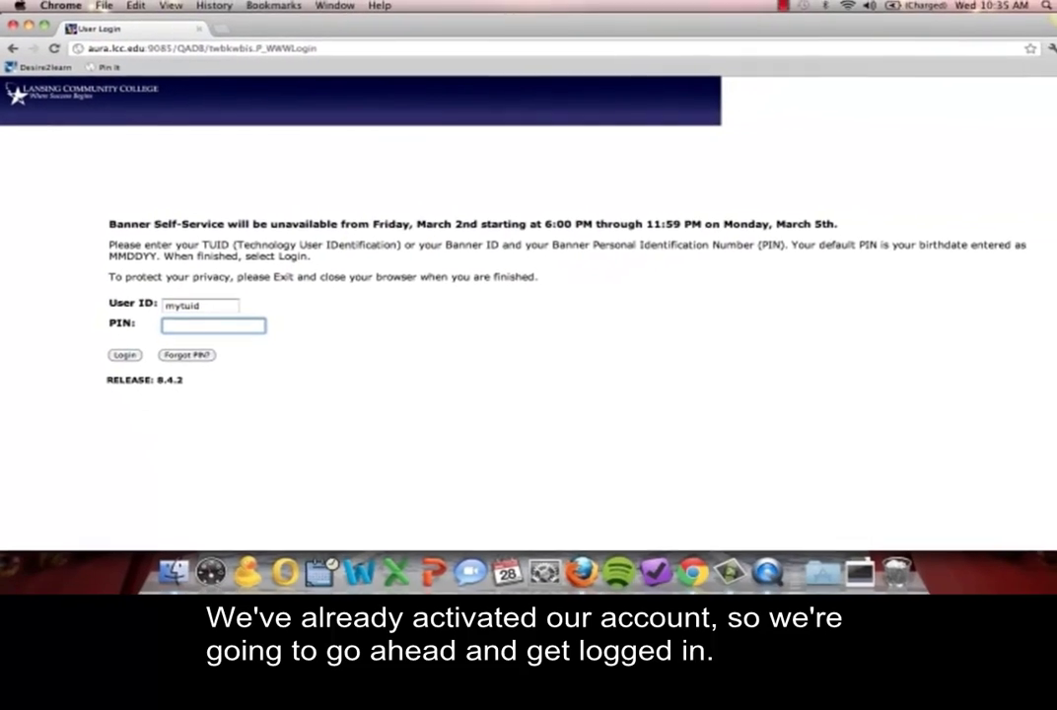
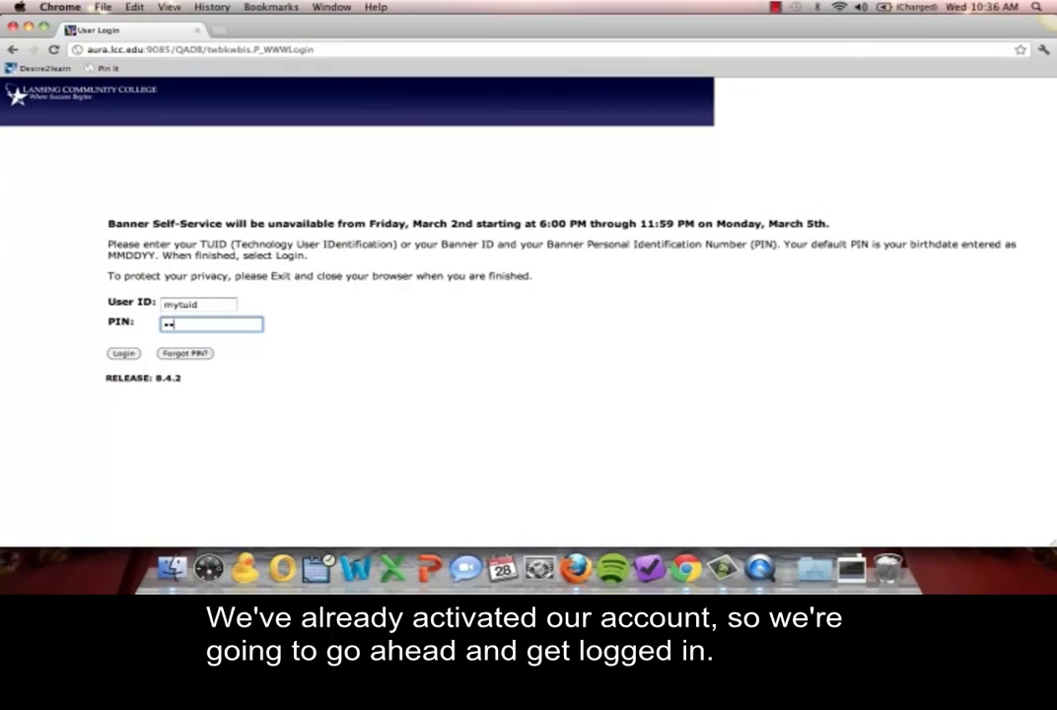
{"action": "key", "text": "Return"}
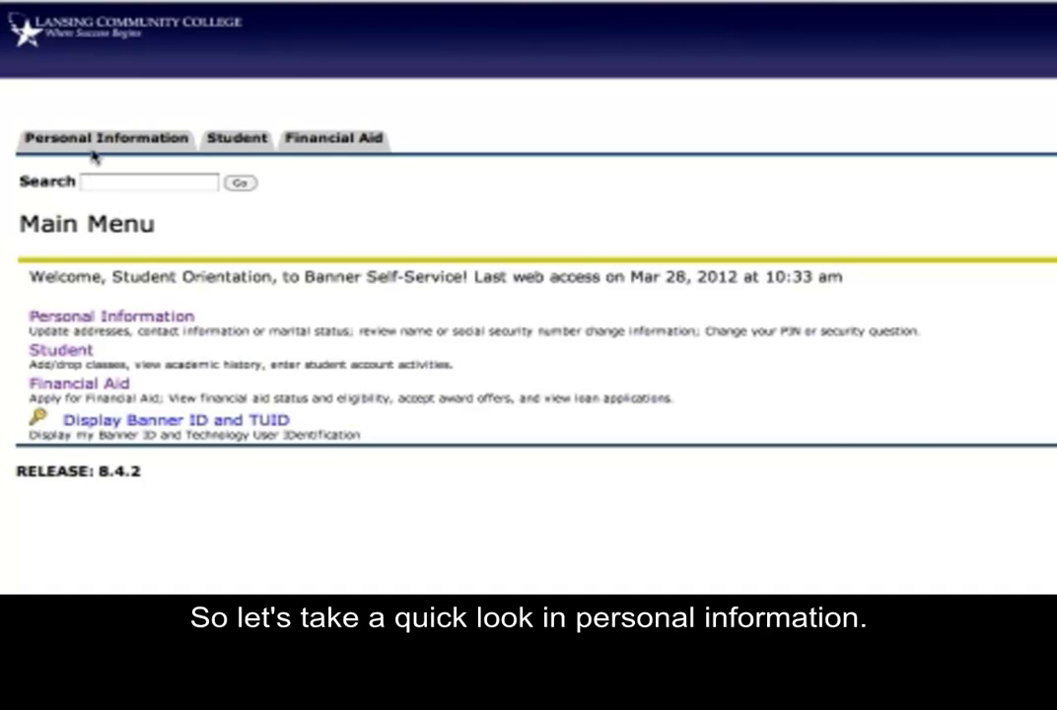
Browse the Personal Information and Financial Aid areas, finishing on the Student menu
{"action": "left_click", "coordinate": [123, 140]}
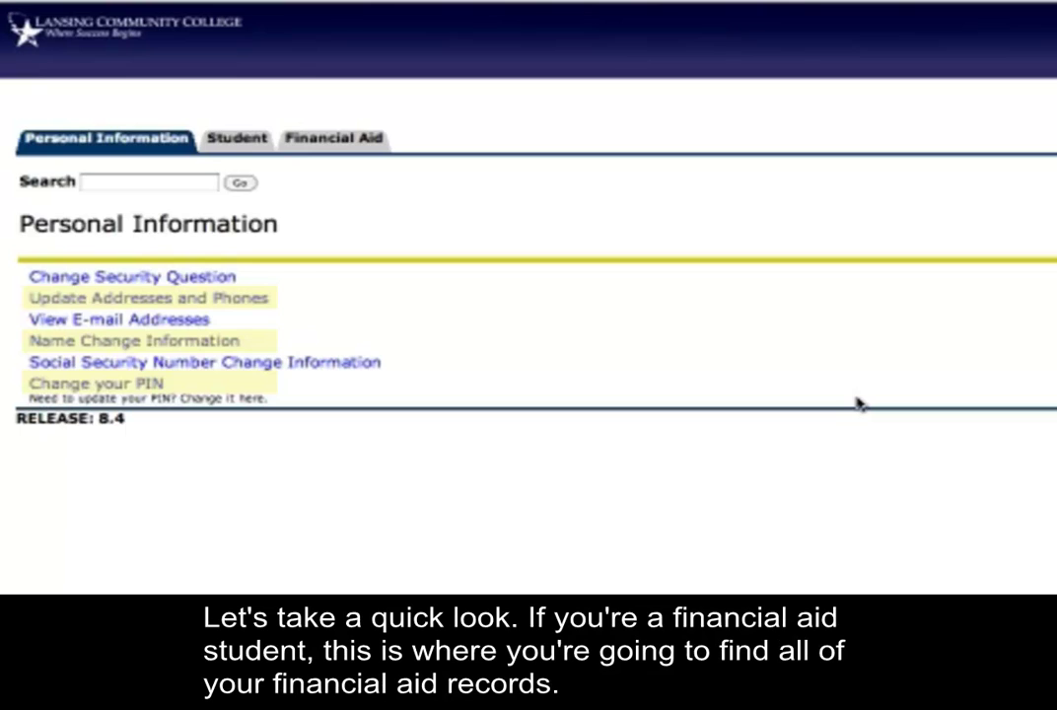
{"action": "left_click", "coordinate": [348, 144]}
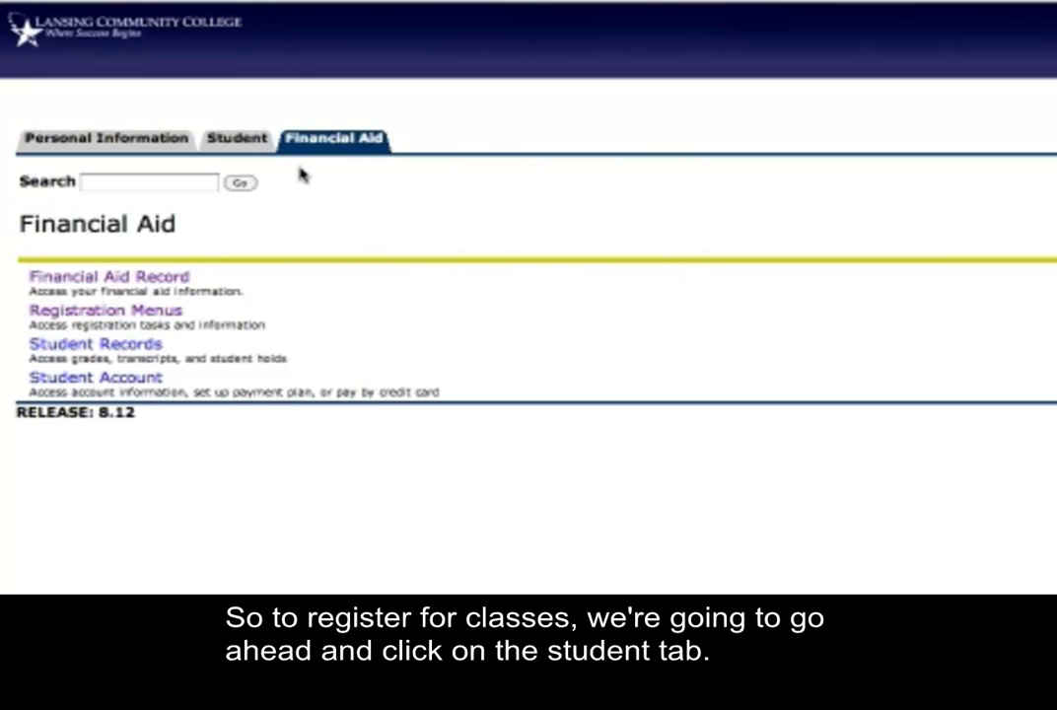
{"action": "left_click", "coordinate": [251, 145]}
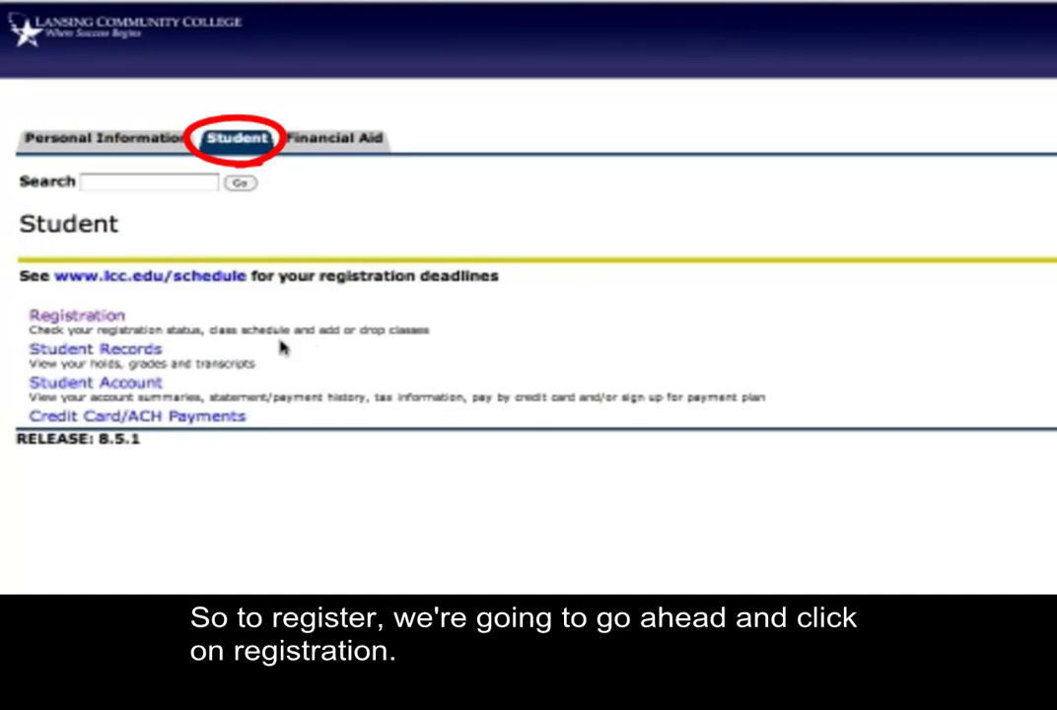
Go from Registration through Pre-Registration Tasks to the Registration Tasks page
{"action": "left_click", "coordinate": [88, 319]}
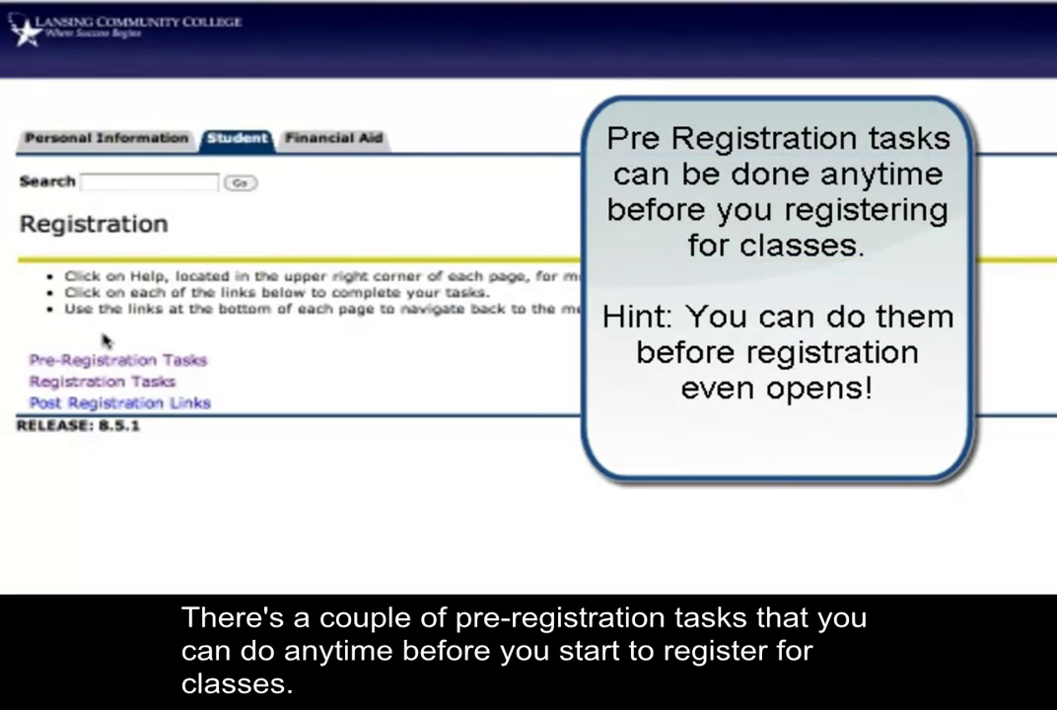
{"action": "left_click", "coordinate": [124, 360]}
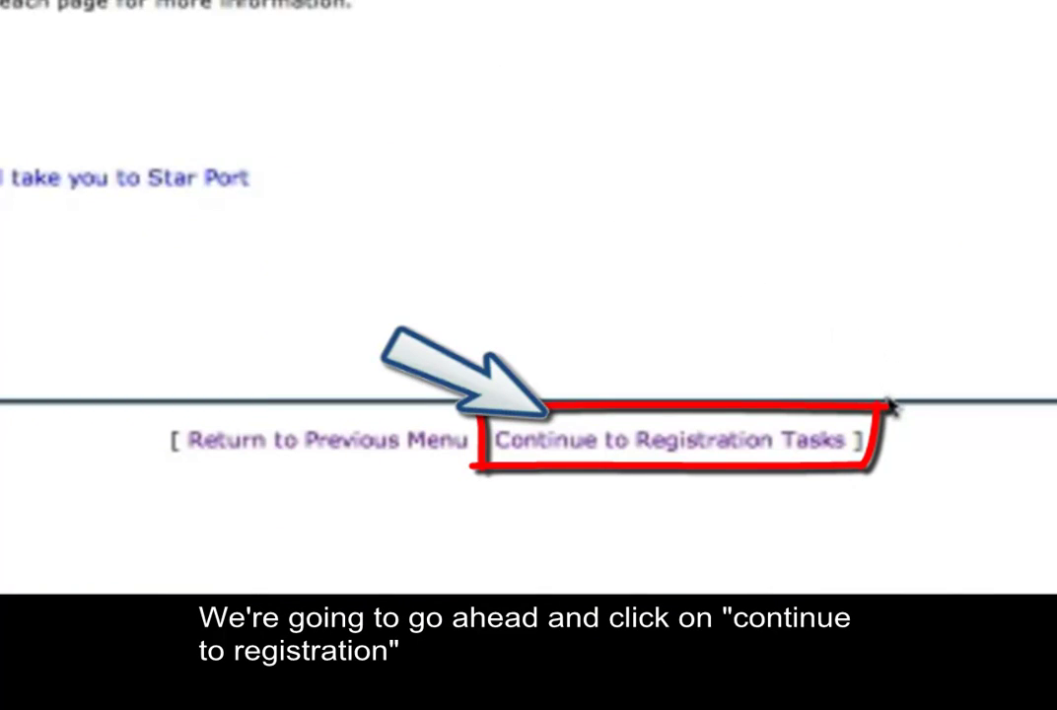
{"action": "left_click", "coordinate": [789, 448]}
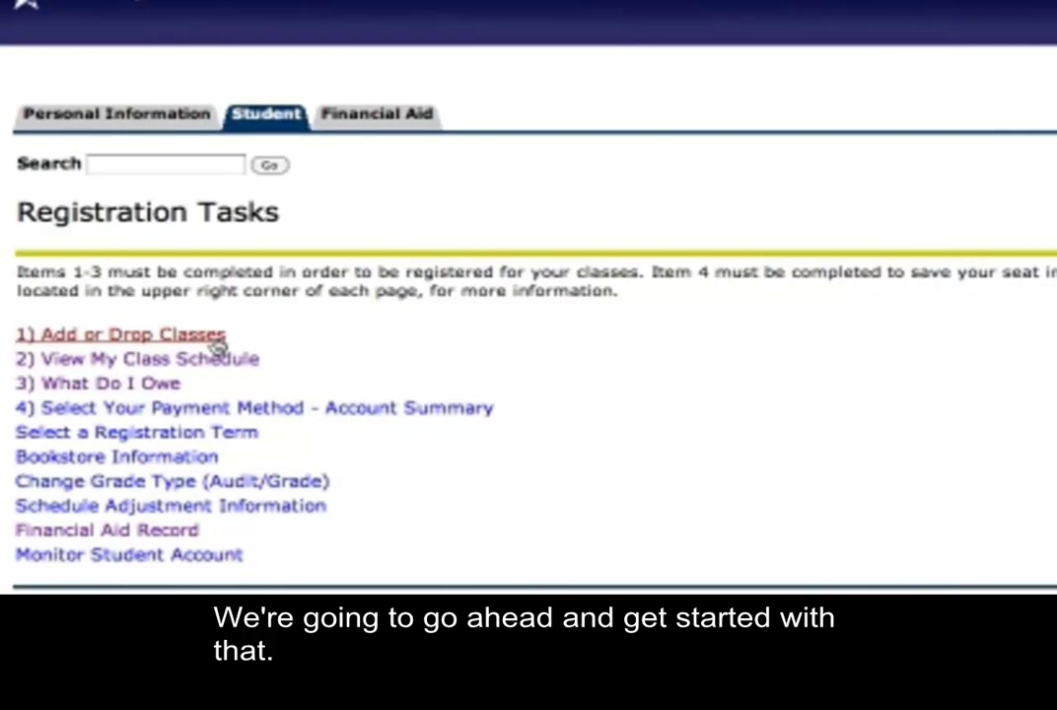
Choose Add or Drop Classes to reach the Registration Term page
{"action": "left_click", "coordinate": [215, 336]}
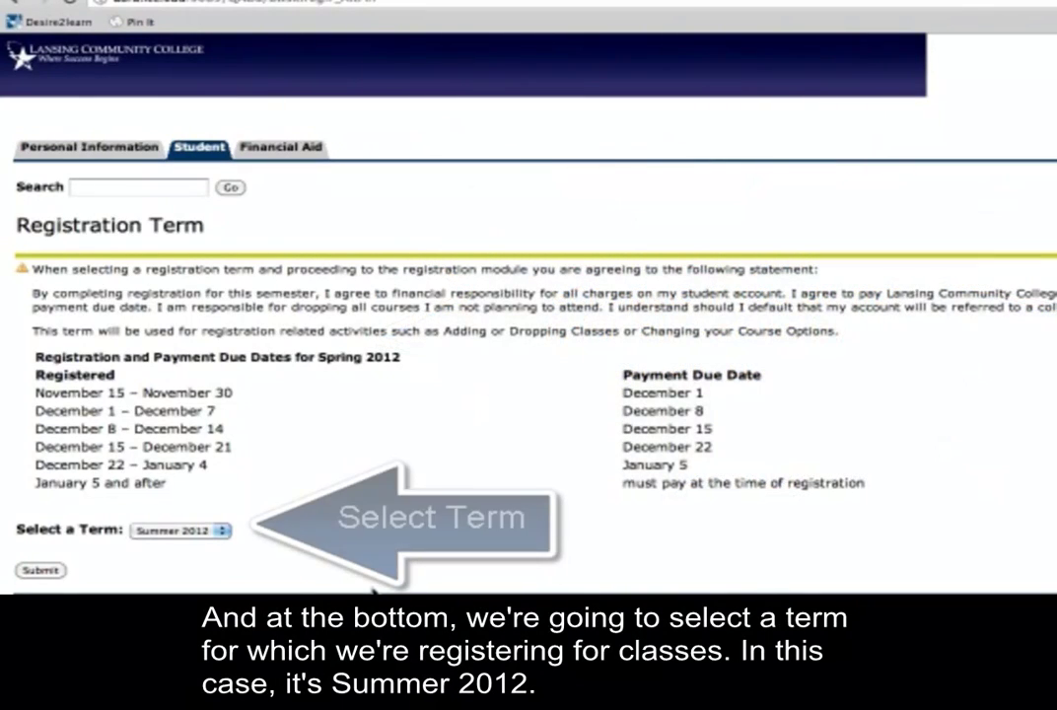
Keep Summer 2012 as the registration term and submit it
{"action": "left_click", "coordinate": [223, 531]}
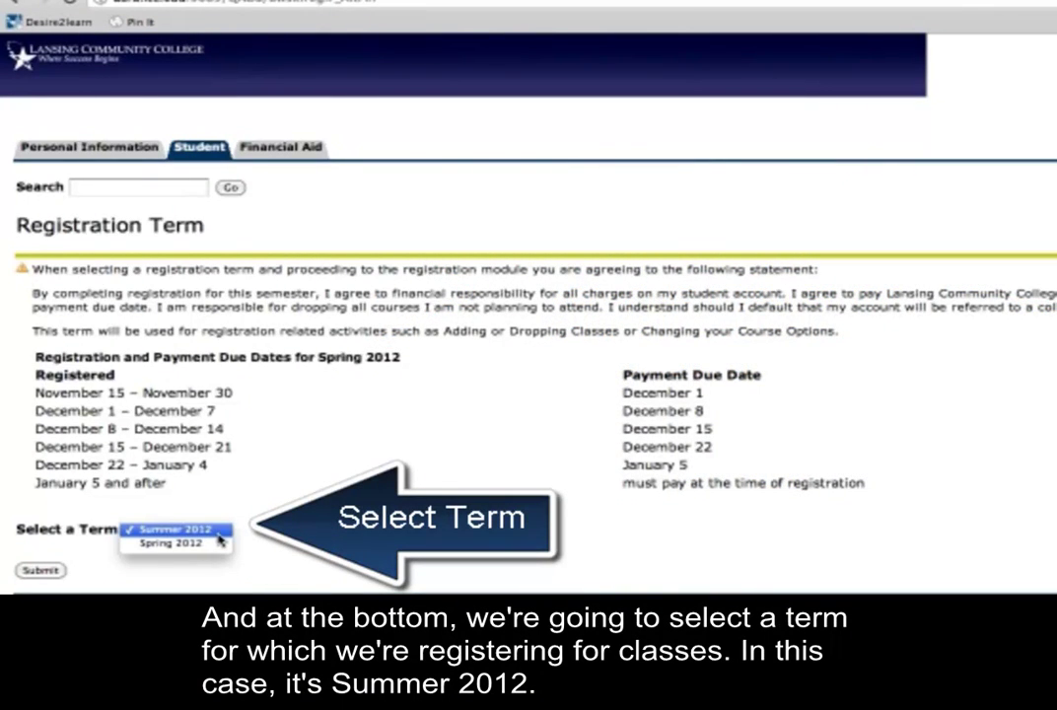
{"action": "left_click", "coordinate": [209, 530]}
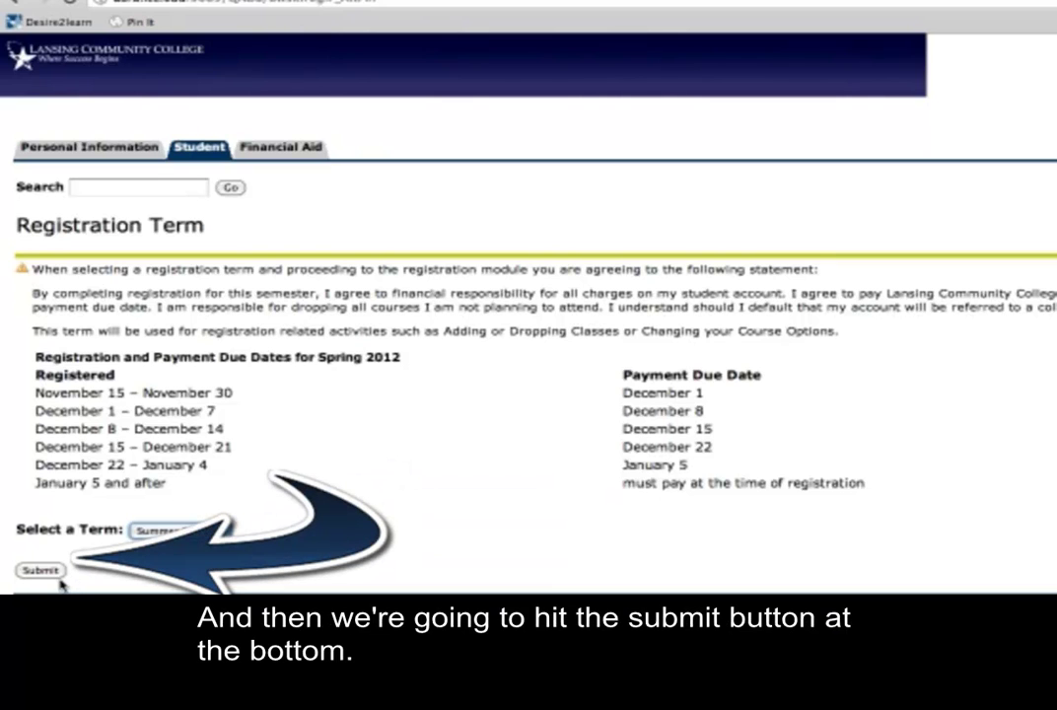
{"action": "left_click", "coordinate": [45, 571]}
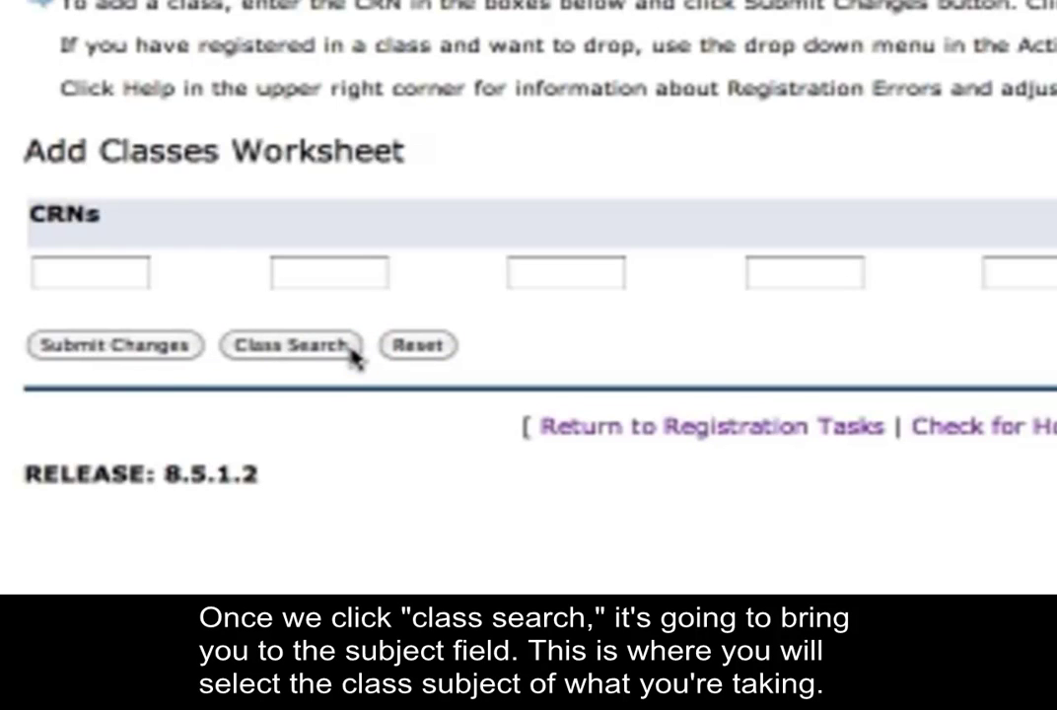
Start a Class Search and set the subject to Student Development
{"action": "left_click", "coordinate": [290, 345]}
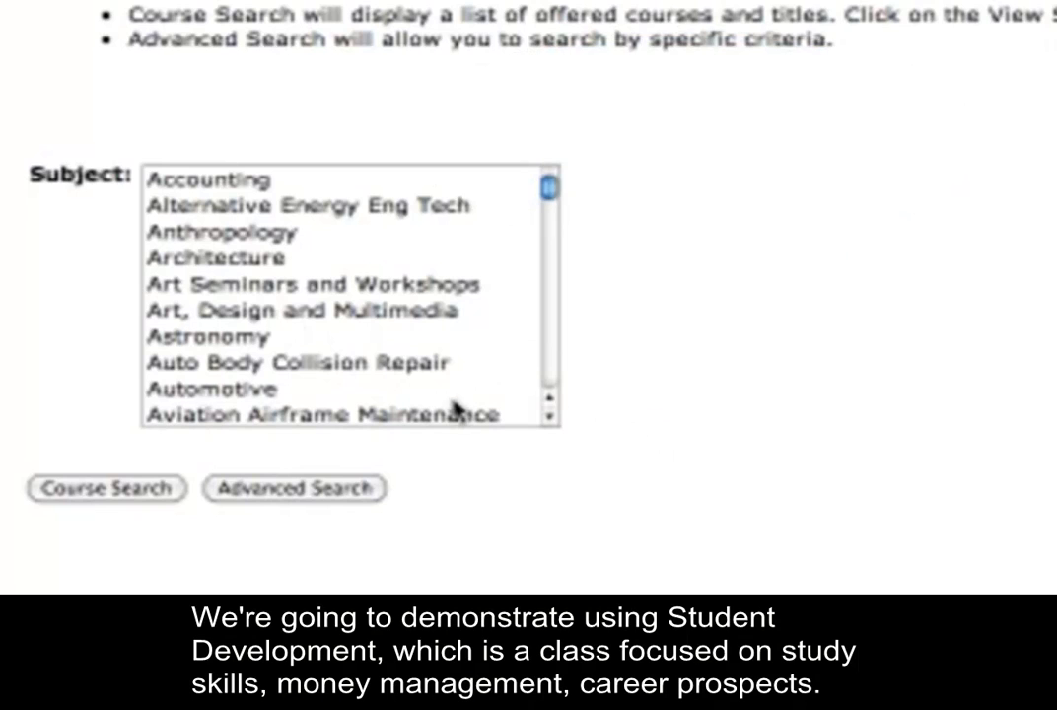
{"action": "left_click", "coordinate": [414, 394]}
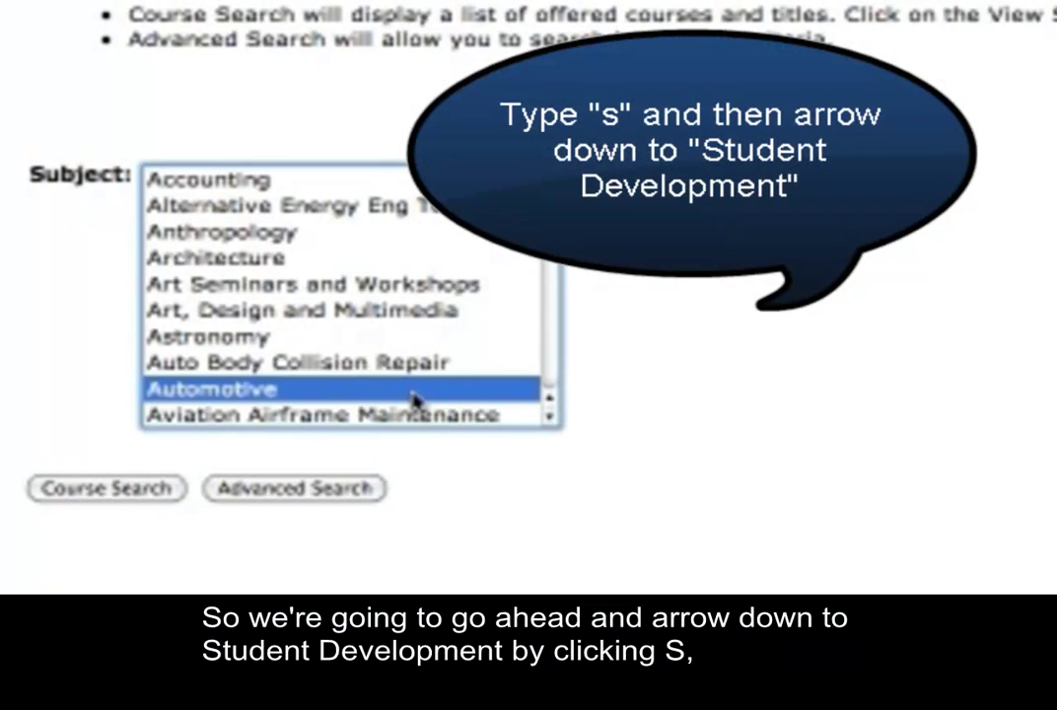
{"action": "key", "text": "s"}
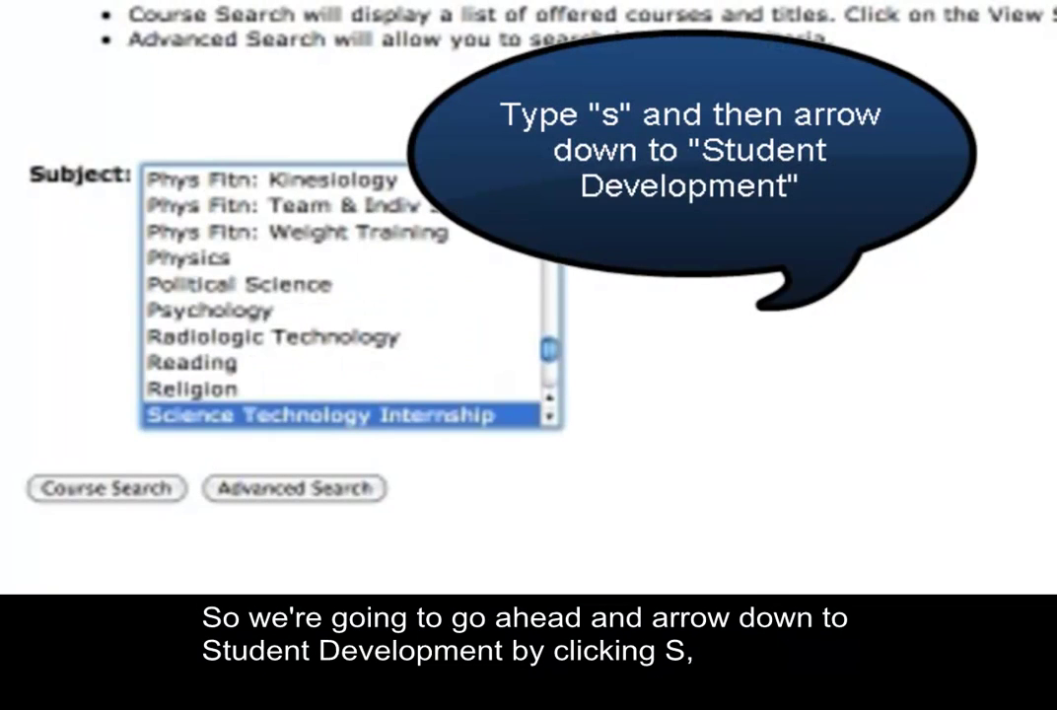
{"action": "key", "text": "Down"}
{"action": "key", "text": "Down"}
{"action": "key", "text": "Down"}
{"action": "key", "text": "Down"}
{"action": "key", "text": "Down"}
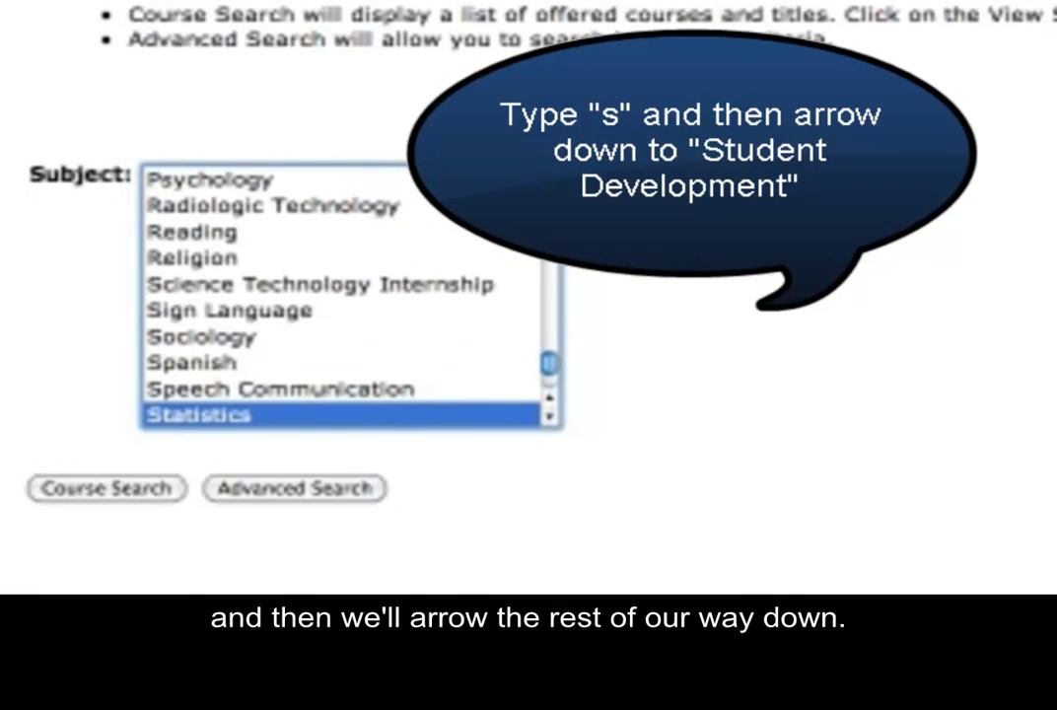
{"action": "key", "text": "Down"}
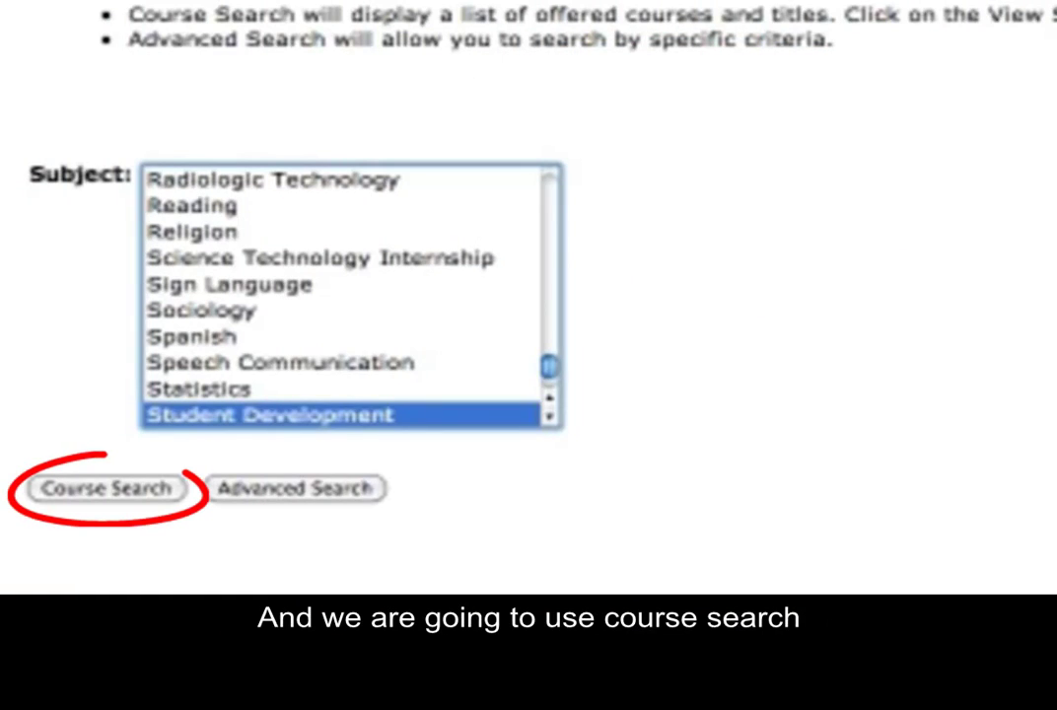
List Student Development courses, view the course 101 sections, and toggle CRN 31029's Select box
{"action": "left_click", "coordinate": [83, 501]}
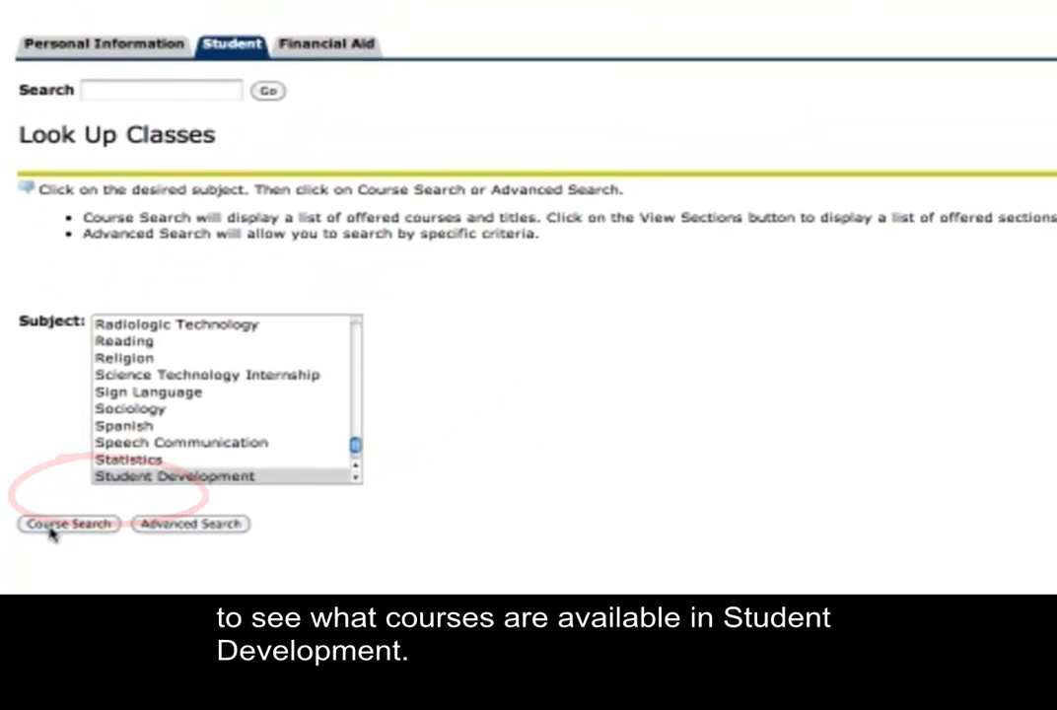
{"action": "scroll", "coordinate": [235, 406], "scroll_direction": "down", "scroll_amount": 2}
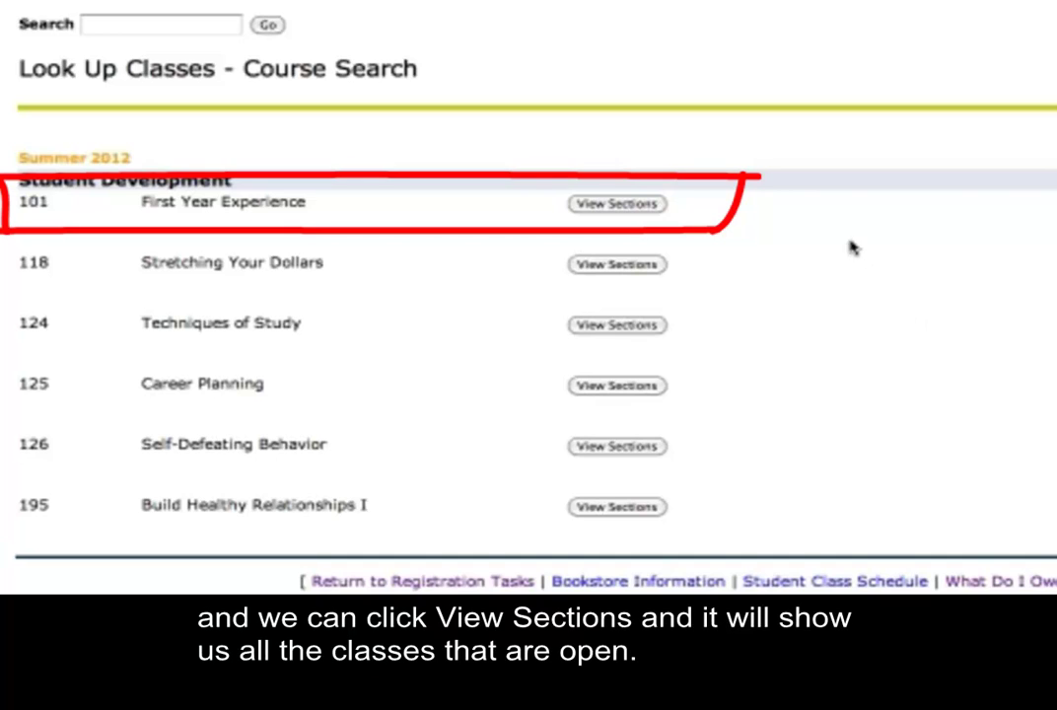
{"action": "left_click", "coordinate": [655, 205]}
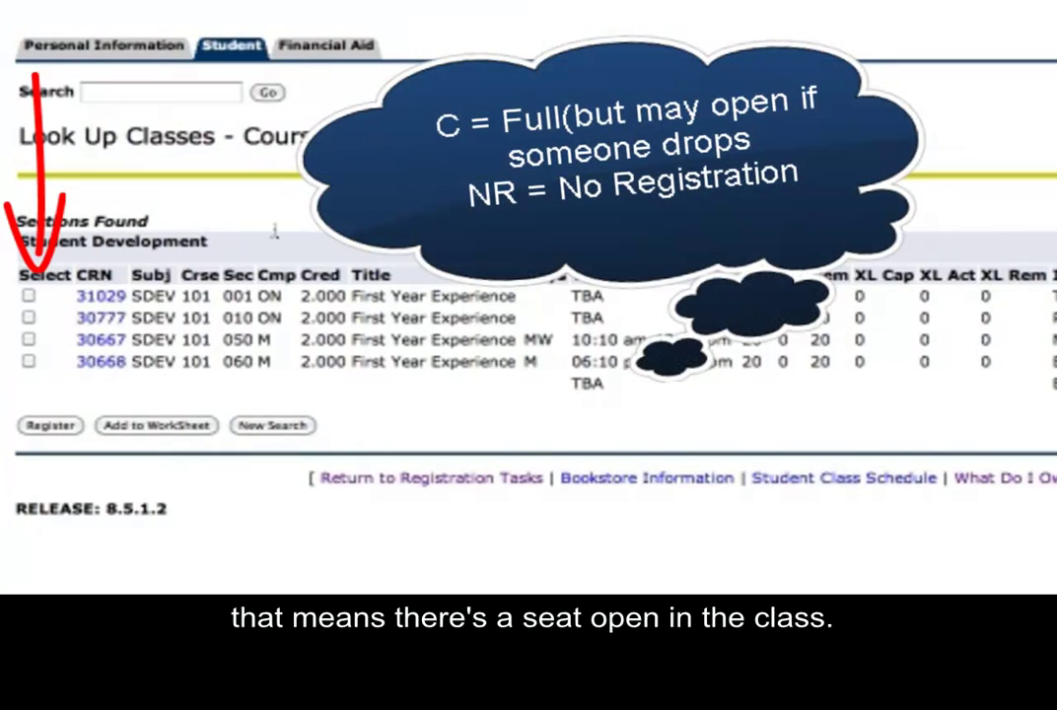
{"action": "left_click", "coordinate": [29, 296]}
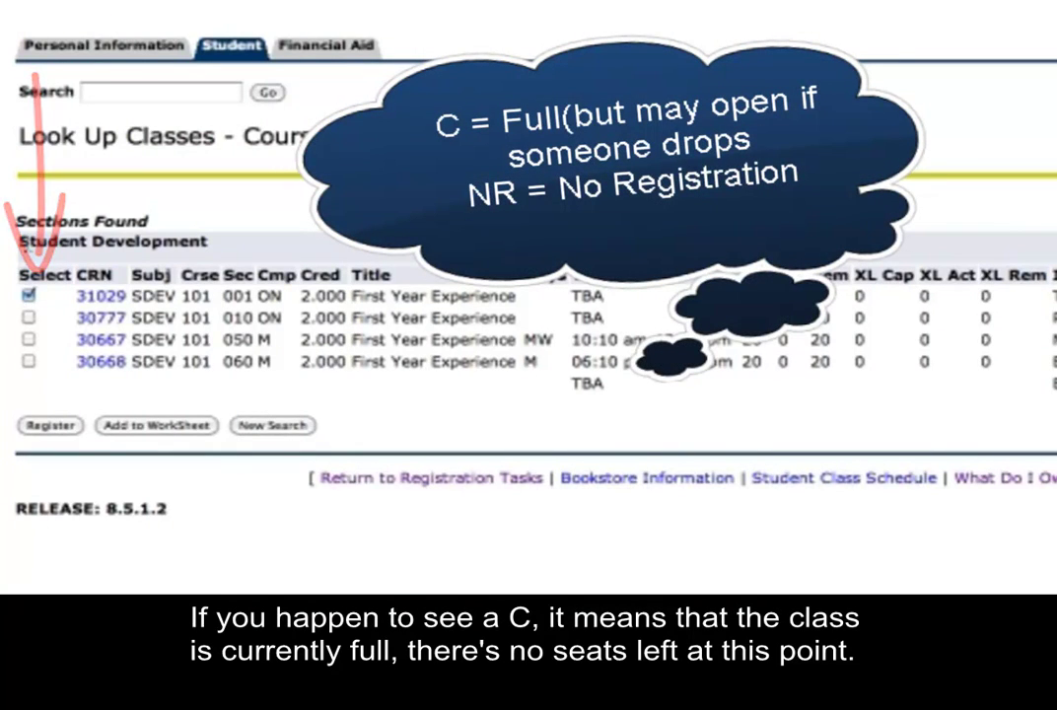
{"action": "left_click", "coordinate": [29, 294]}
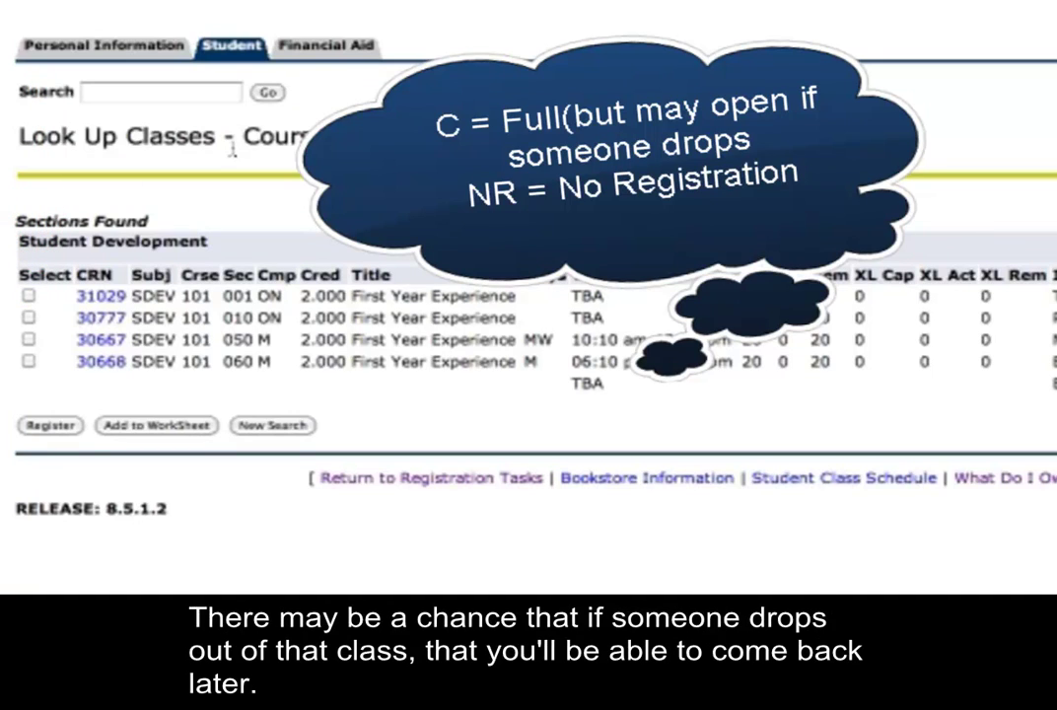
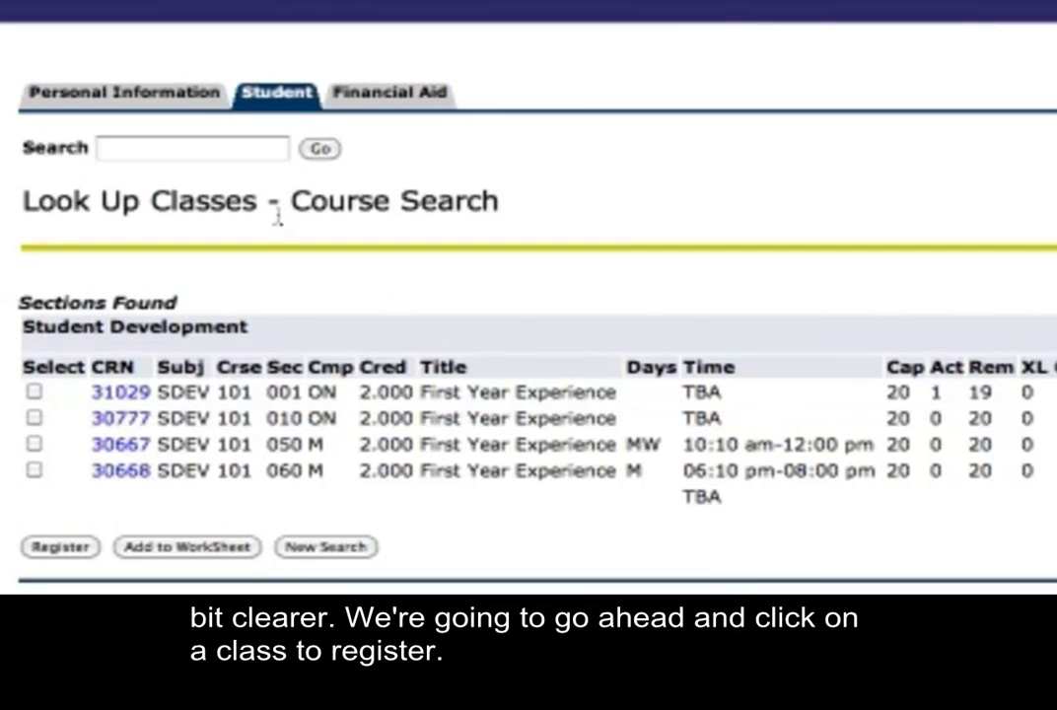
Select the online SDEV 101 section 010, CRN 30777, and register for it
{"action": "left_click", "coordinate": [35, 418]}
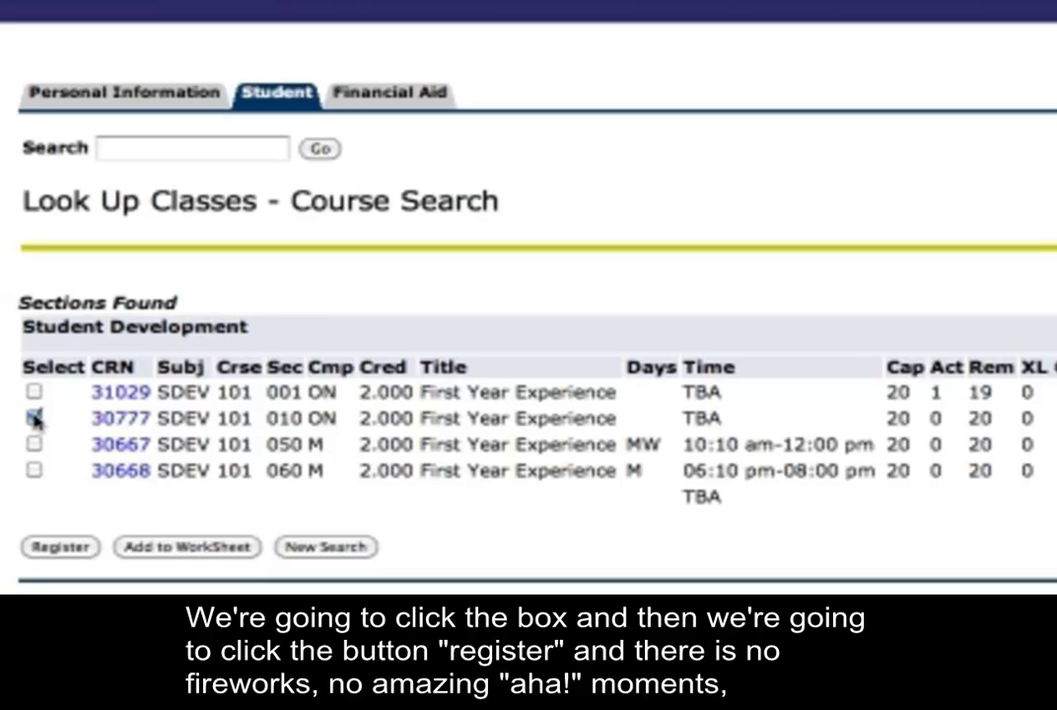
{"action": "left_click", "coordinate": [71, 556]}
{"action": "scroll", "coordinate": [74, 473], "scroll_direction": "down", "scroll_amount": 3}
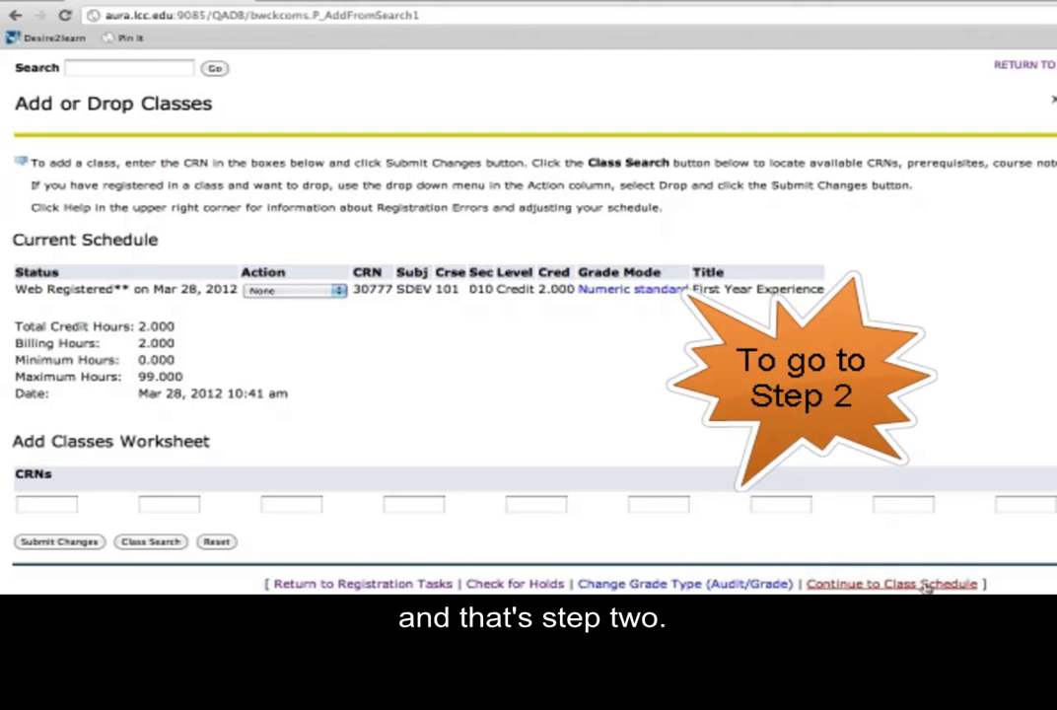
Open the Summer 2012 class schedule showing SDEV 101 010 online, Jun 06–Aug 01, 2.000 credits
{"action": "left_click", "coordinate": [924, 585]}
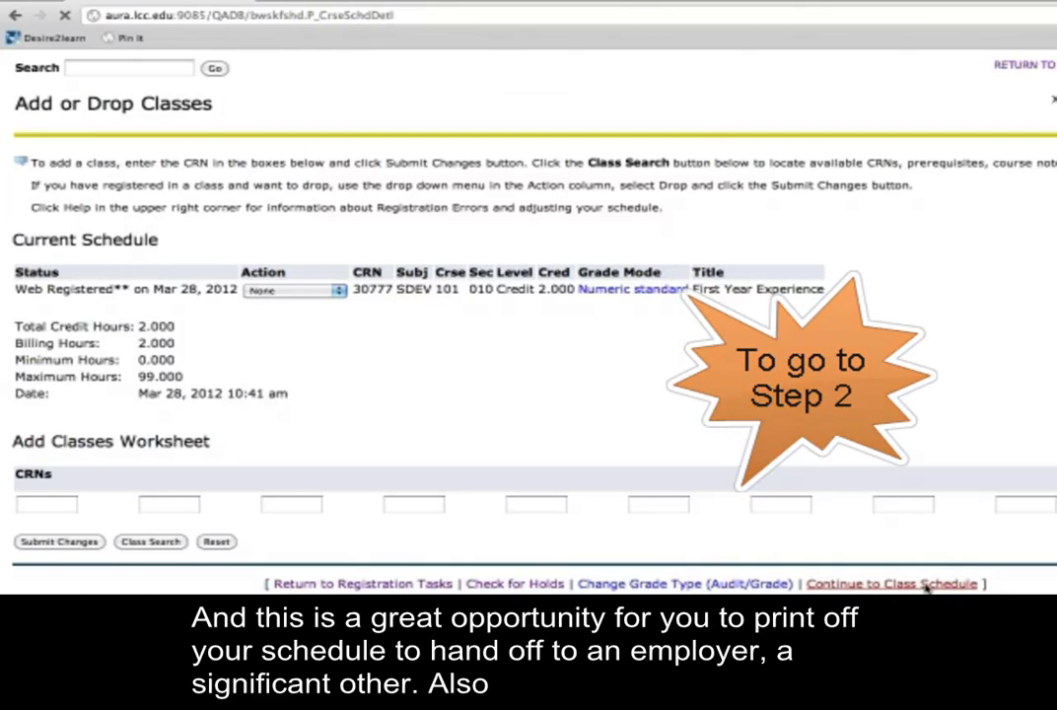
{"action": "scroll", "coordinate": [853, 541], "scroll_direction": "down", "scroll_amount": 1}
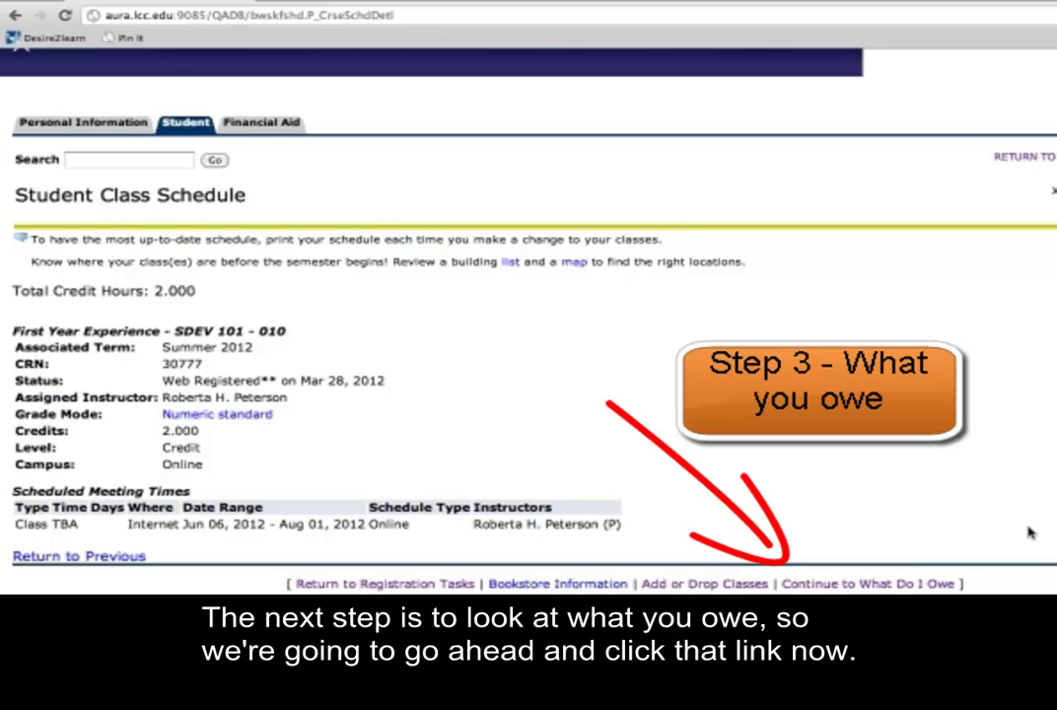
Continue to What Do I Owe to see the $25.00 Summer 2012 virtual fee
{"action": "left_click", "coordinate": [905, 584]}
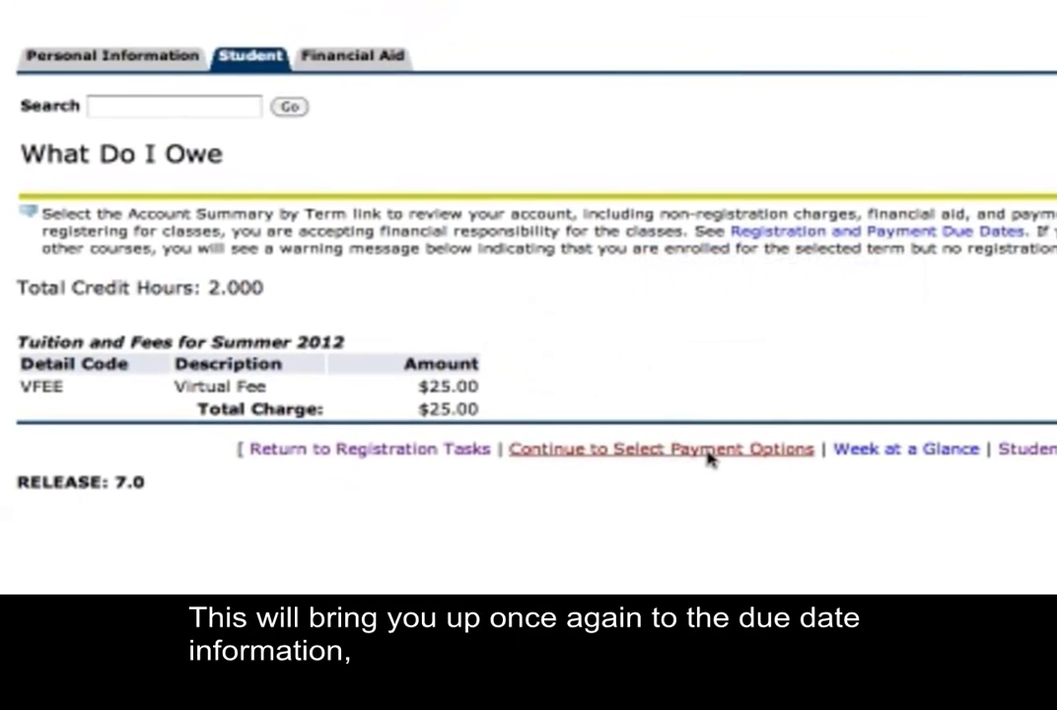
Go to payment options and submit Summer 2012 to see the $25.00 payment plan balance
{"action": "left_click", "coordinate": [880, 479]}
{"action": "scroll", "coordinate": [726, 462], "scroll_direction": "down", "scroll_amount": 5}
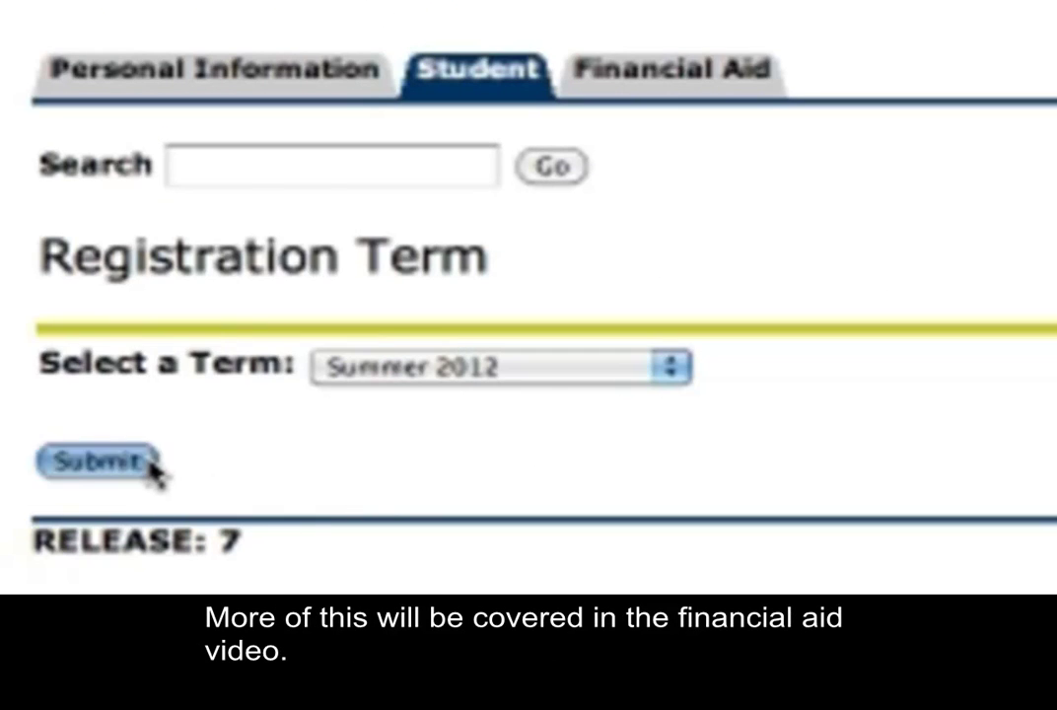
{"action": "left_click", "coordinate": [148, 463]}
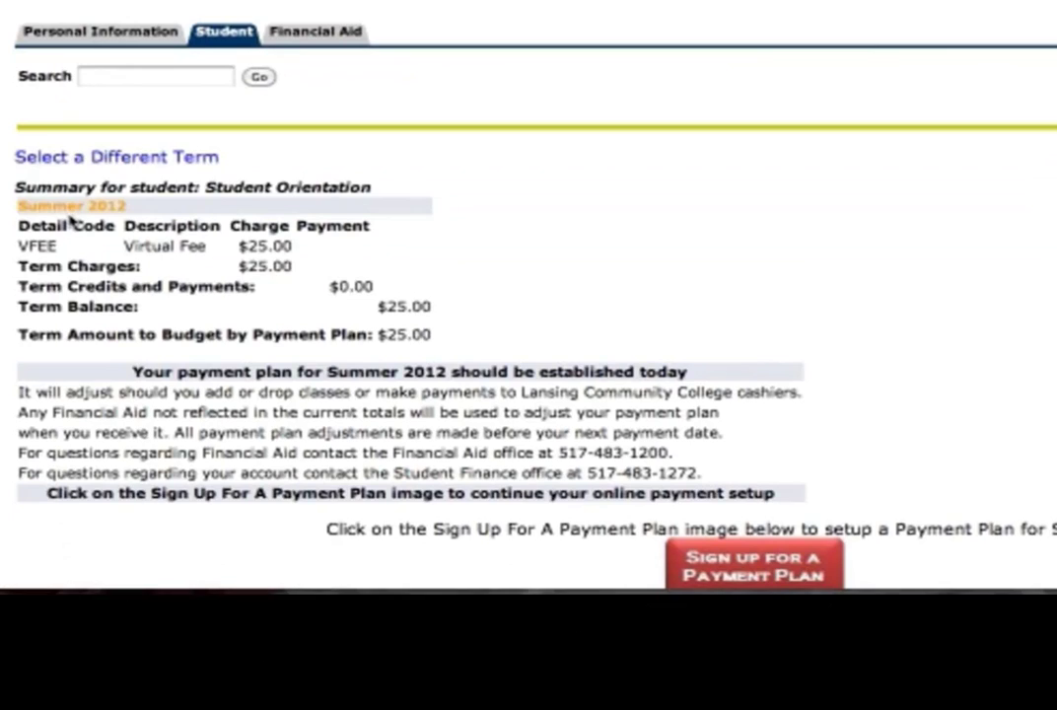